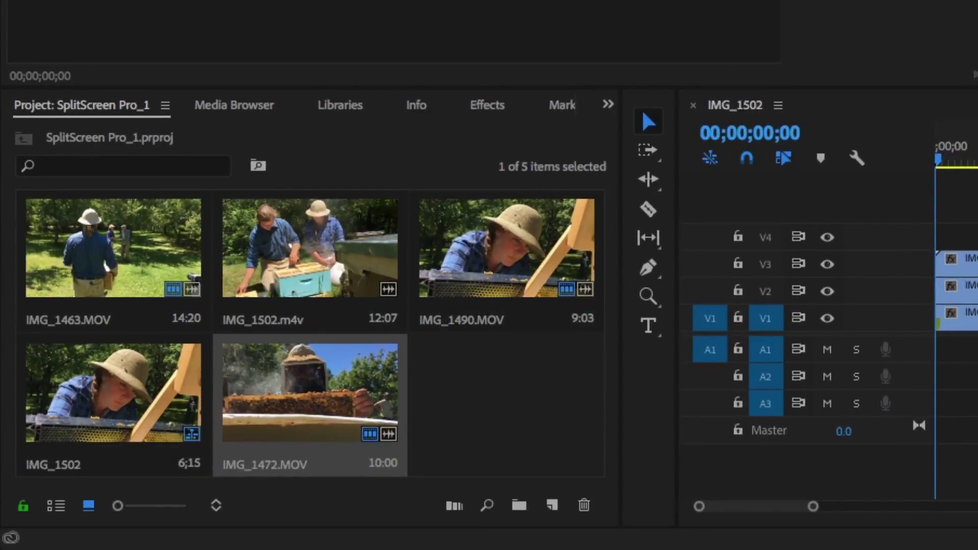
Apply CrumplePop's SplitScreen Pro from Video Effects to the IMG_1490 clip on V3
{"action": "left_click", "coordinate": [502, 110]}
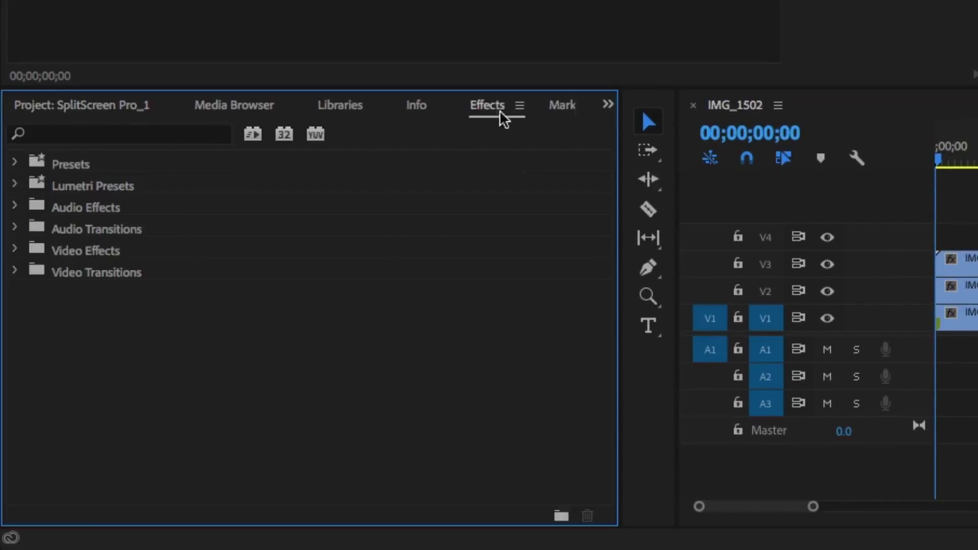
{"action": "left_click", "coordinate": [12, 252]}
{"action": "left_click", "coordinate": [26, 358]}
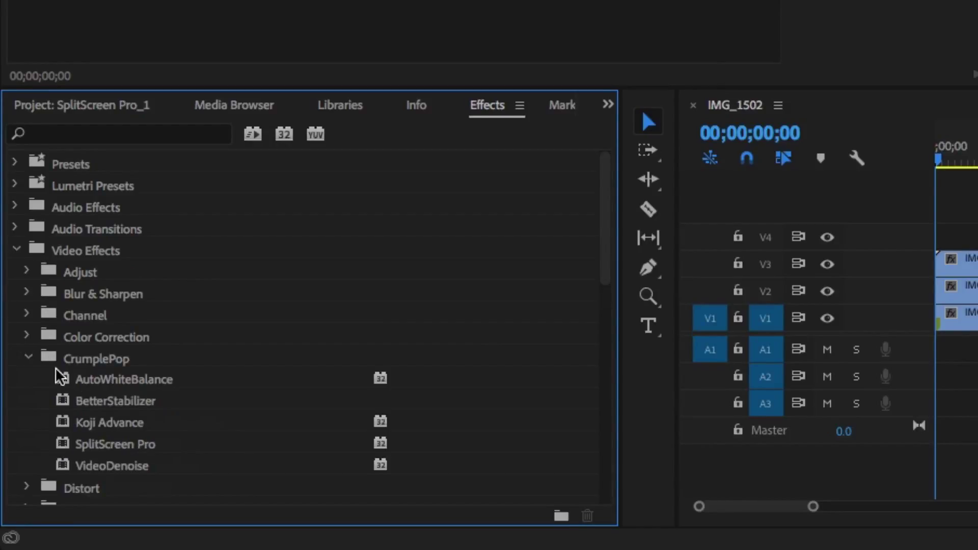
{"action": "left_click_drag", "start_coordinate": [126, 436], "coordinate": [977, 260]}
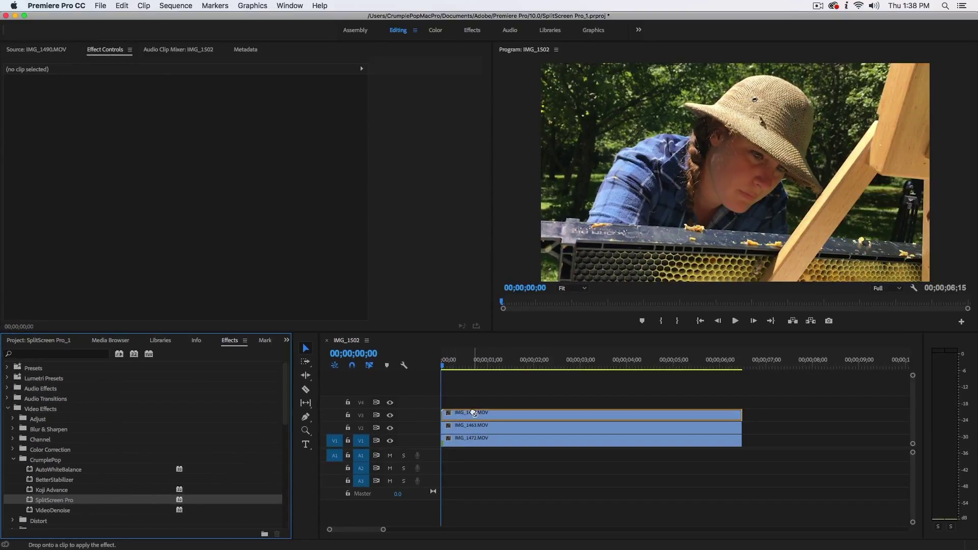
{"action": "left_click_drag", "start_coordinate": [474, 413], "coordinate": [474, 413]}
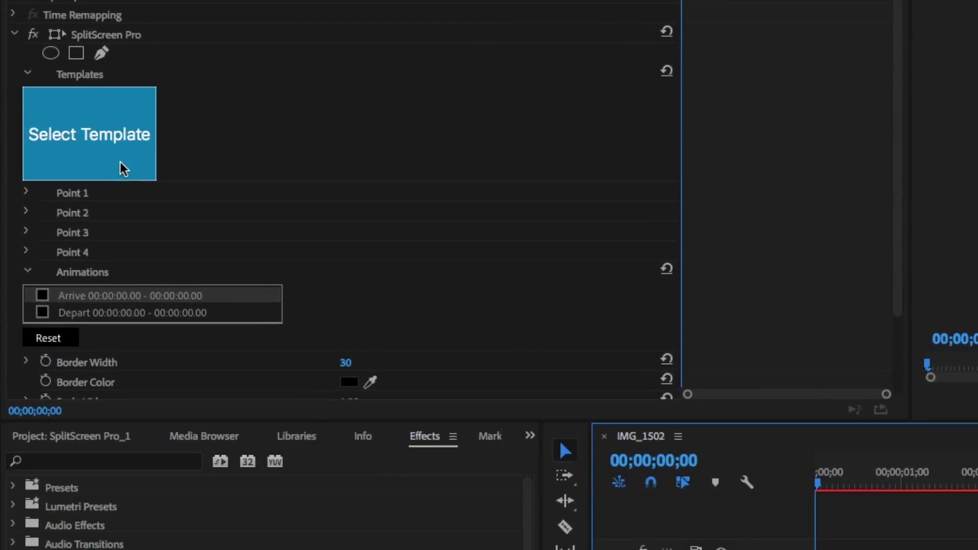
Choose the Triangle A split-screen template for IMG_1490
{"action": "left_click", "coordinate": [124, 160]}
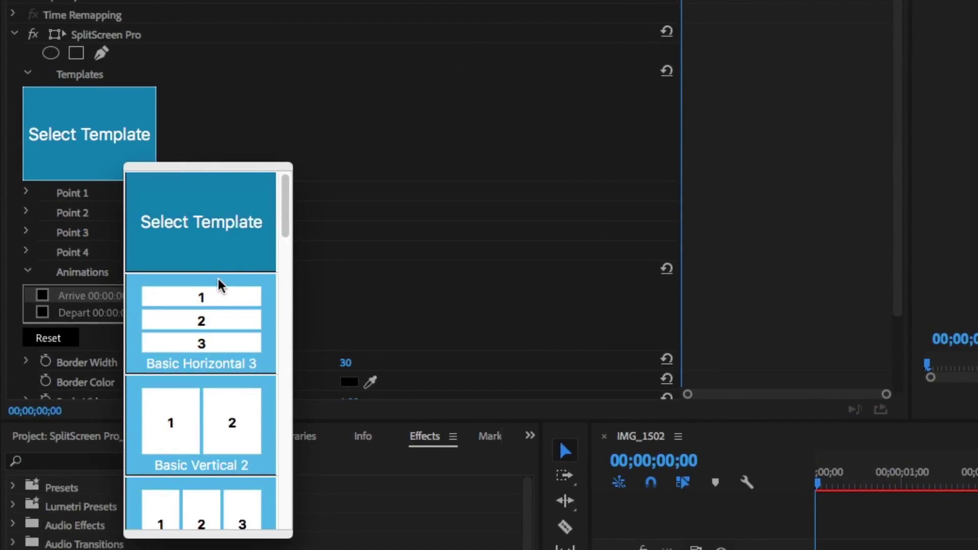
{"action": "scroll", "coordinate": [234, 275], "scroll_direction": "down", "scroll_amount": 4}
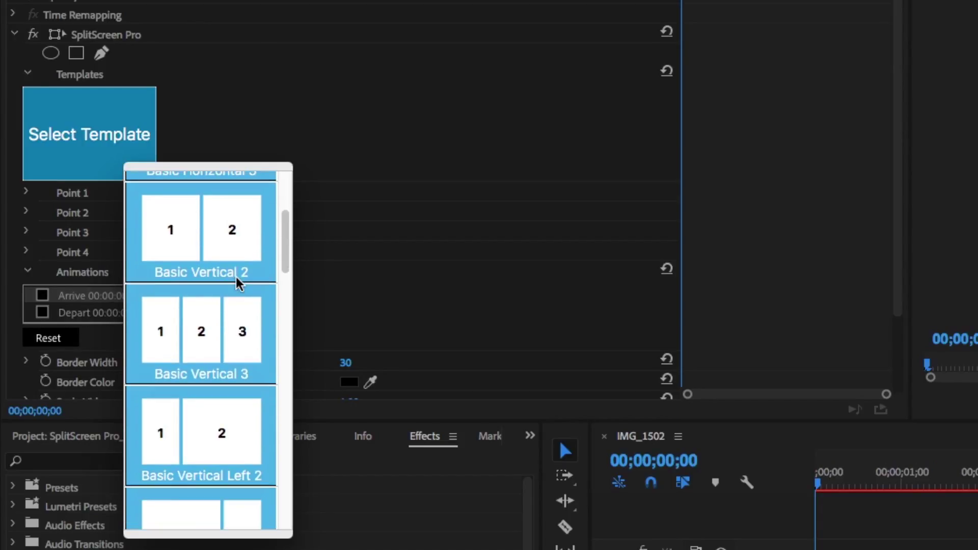
{"action": "scroll", "coordinate": [236, 278], "scroll_direction": "down", "scroll_amount": 9}
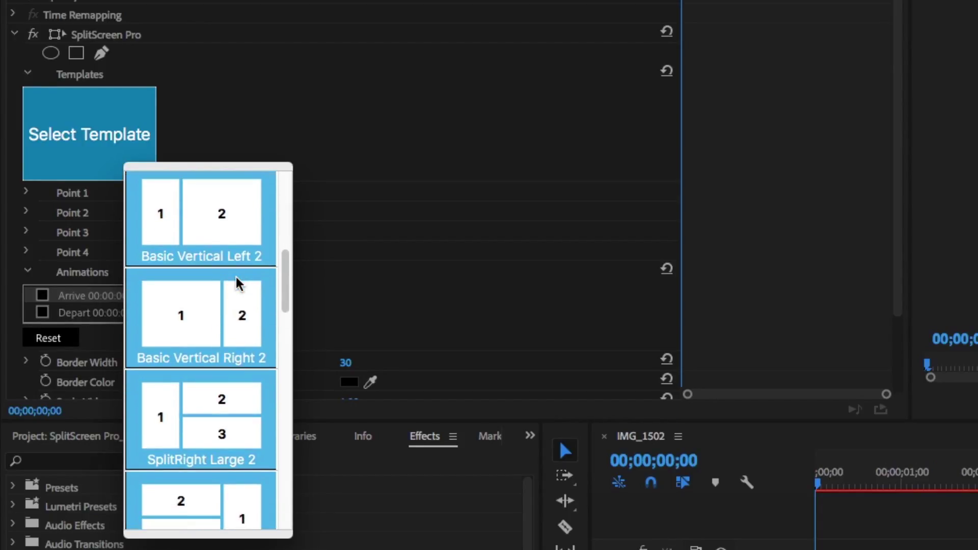
{"action": "scroll", "coordinate": [236, 276], "scroll_direction": "down", "scroll_amount": 10}
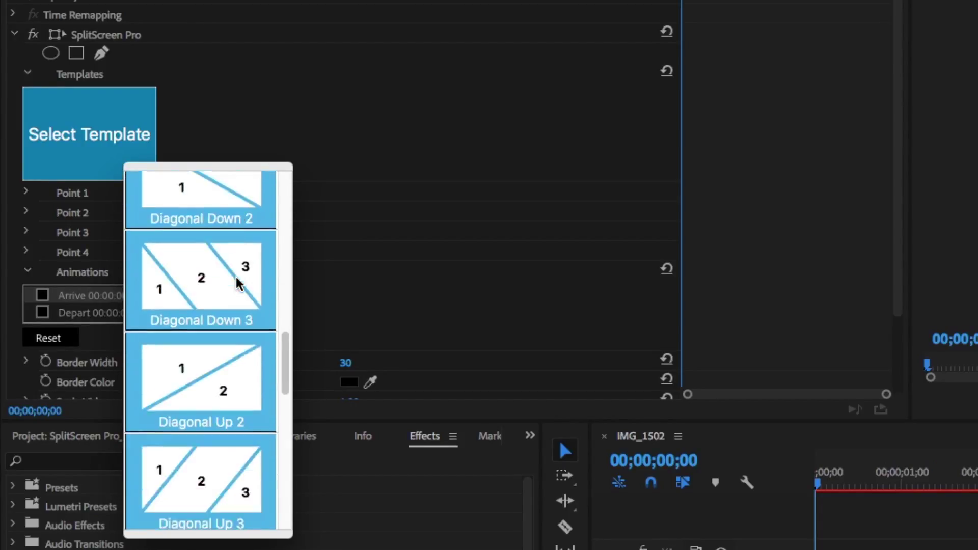
{"action": "scroll", "coordinate": [235, 277], "scroll_direction": "down", "scroll_amount": 12}
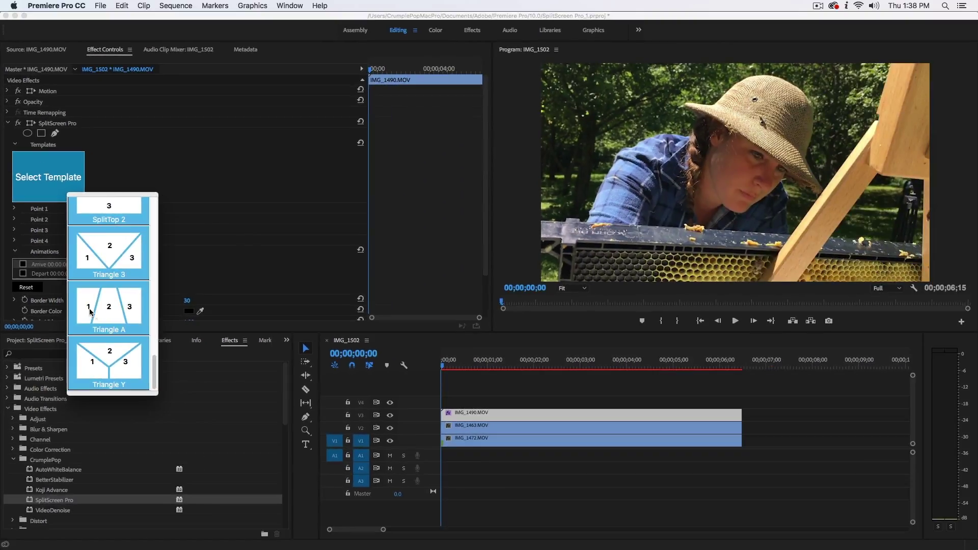
{"action": "left_click", "coordinate": [110, 329]}
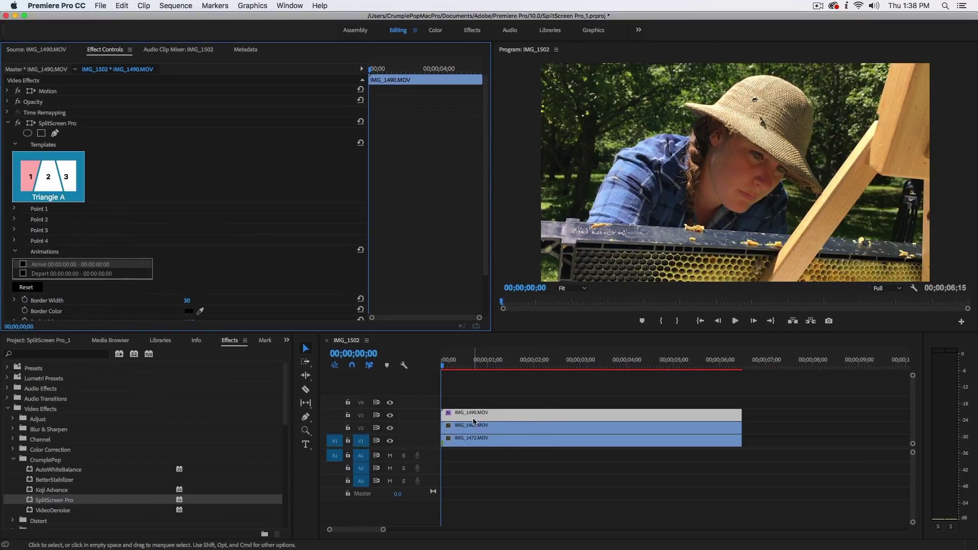
Assign IMG_1490 to section 1 of the Triangle A template
{"action": "left_click", "coordinate": [50, 180]}
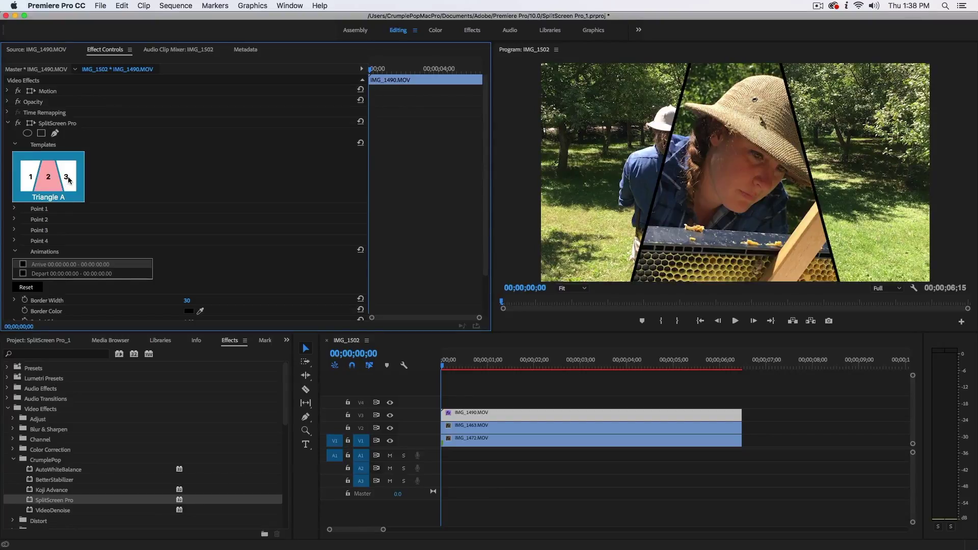
{"action": "left_click", "coordinate": [69, 180]}
{"action": "left_click", "coordinate": [28, 175]}
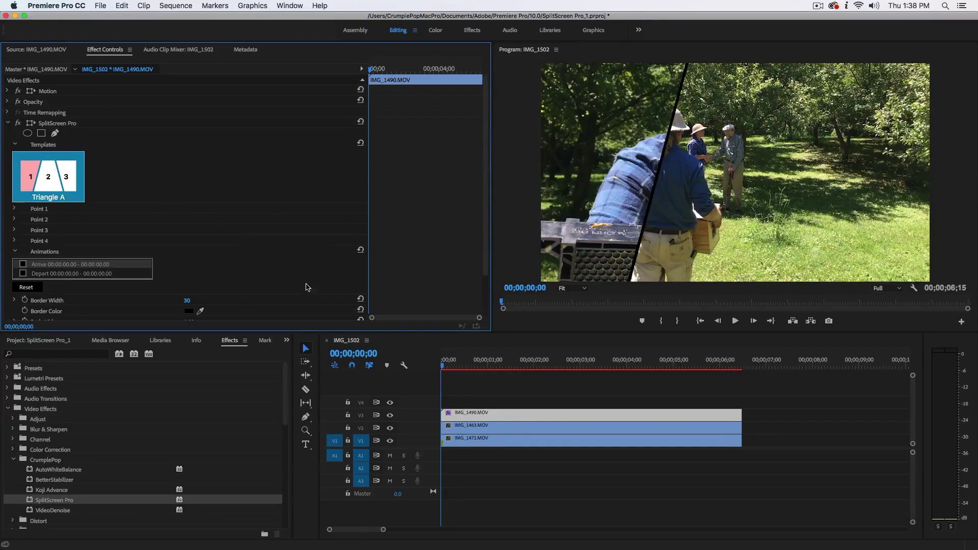
Apply SplitScreen Pro to IMG_1463 on V2 and choose the Triangle A template
{"action": "left_click", "coordinate": [471, 416]}
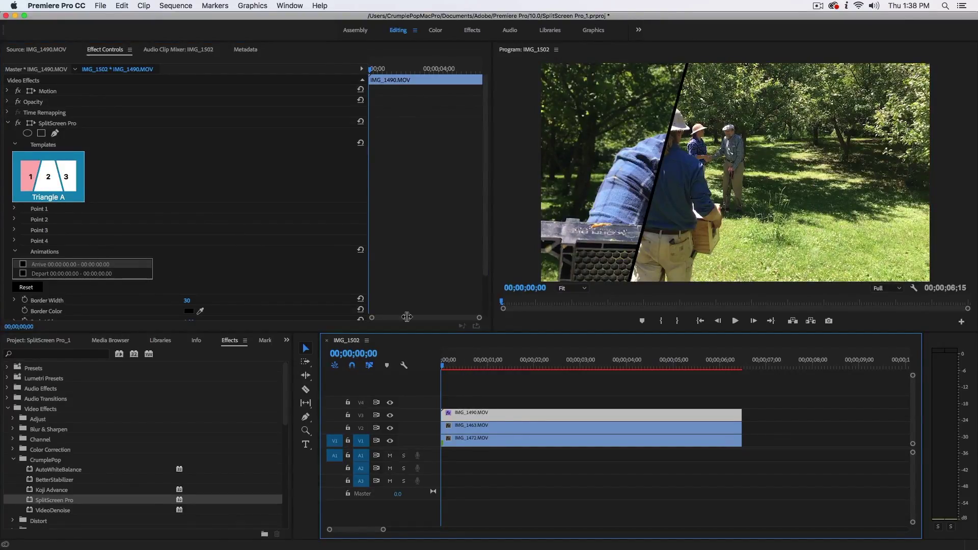
{"action": "left_click_drag", "start_coordinate": [71, 500], "coordinate": [497, 427]}
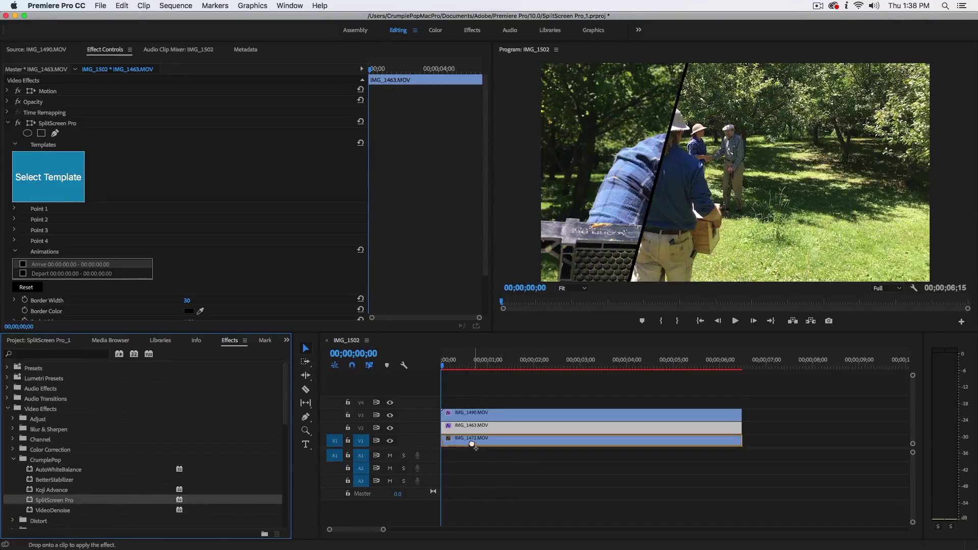
{"action": "left_click", "coordinate": [65, 190]}
{"action": "left_click", "coordinate": [100, 242]}
Give IMG_1472 on V1 the Triangle A template in its third block
{"action": "left_click", "coordinate": [520, 440]}
{"action": "left_click", "coordinate": [48, 177]}
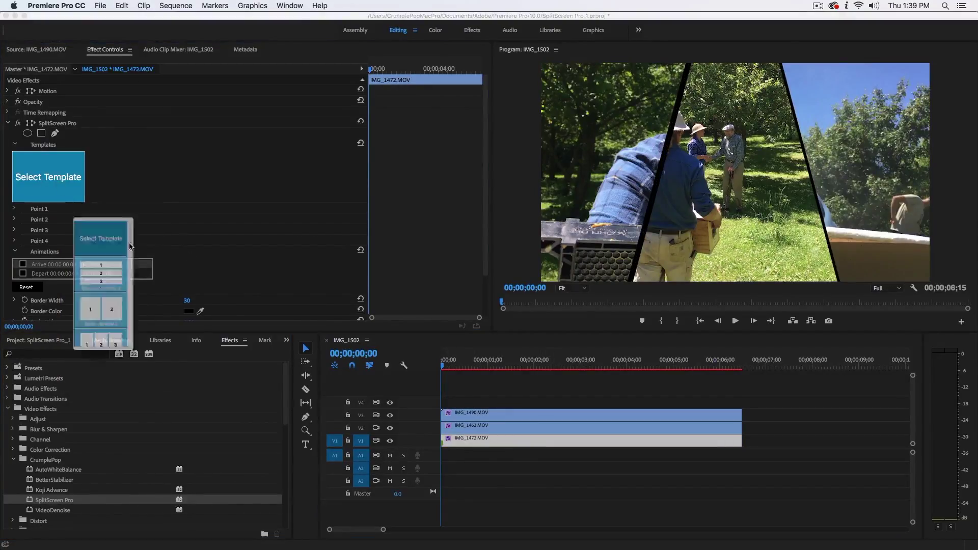
{"action": "scroll", "coordinate": [124, 313], "scroll_direction": "down", "scroll_amount": 5}
{"action": "left_click", "coordinate": [123, 313]}
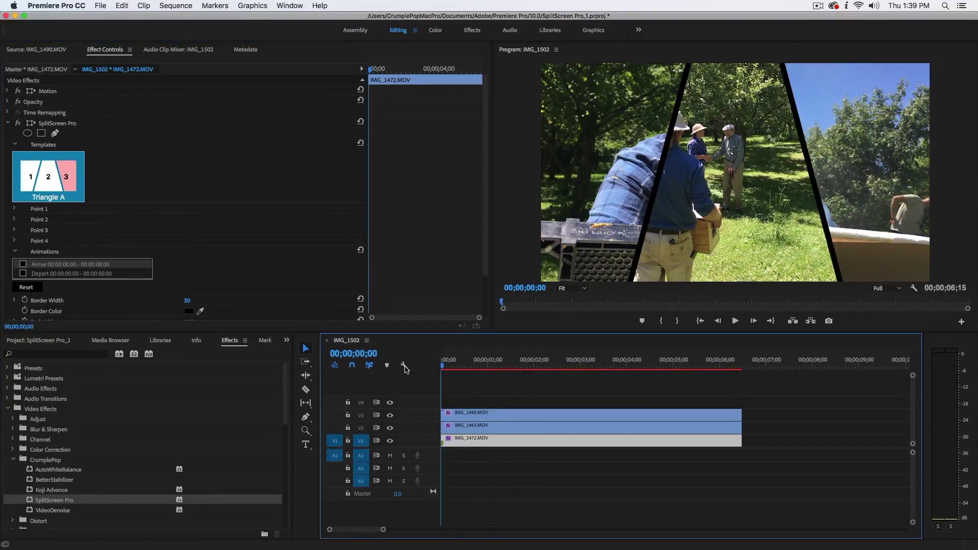
{"action": "left_click", "coordinate": [465, 413]}
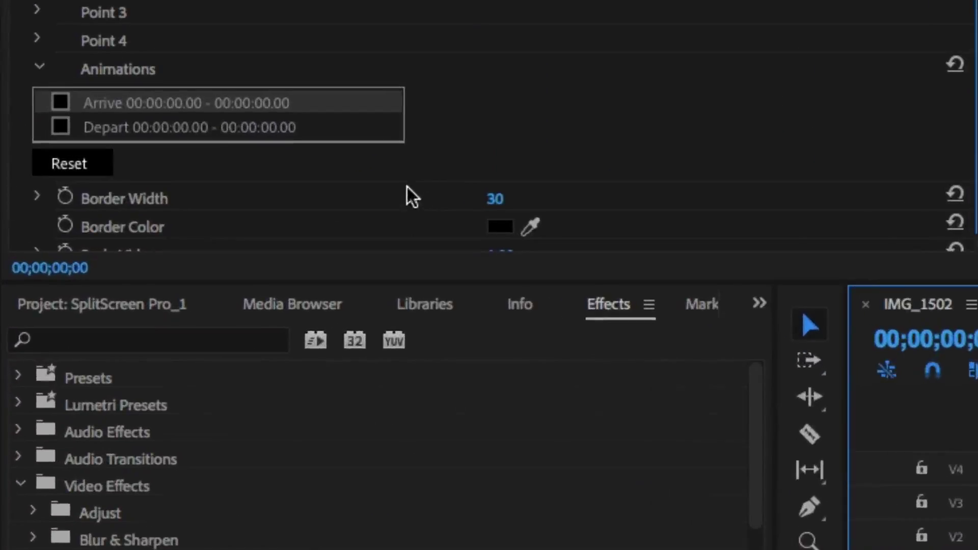
{"action": "scroll", "coordinate": [163, 296], "scroll_direction": "down", "scroll_amount": 3}
Set Border Width to 0 on IMG_1490 and IMG_1472
{"action": "left_click", "coordinate": [35, 144]}
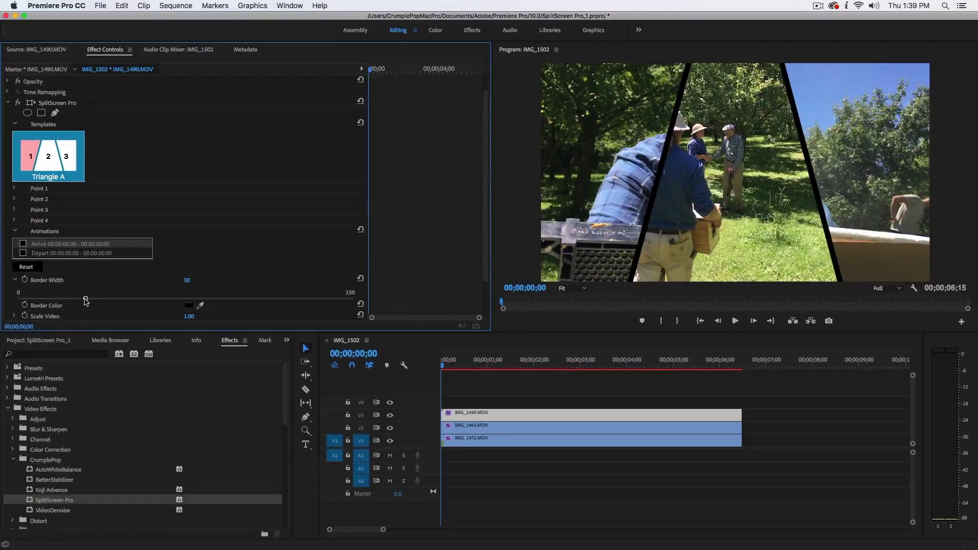
{"action": "left_click_drag", "start_coordinate": [122, 271], "coordinate": [26, 271]}
{"action": "left_click", "coordinate": [466, 441]}
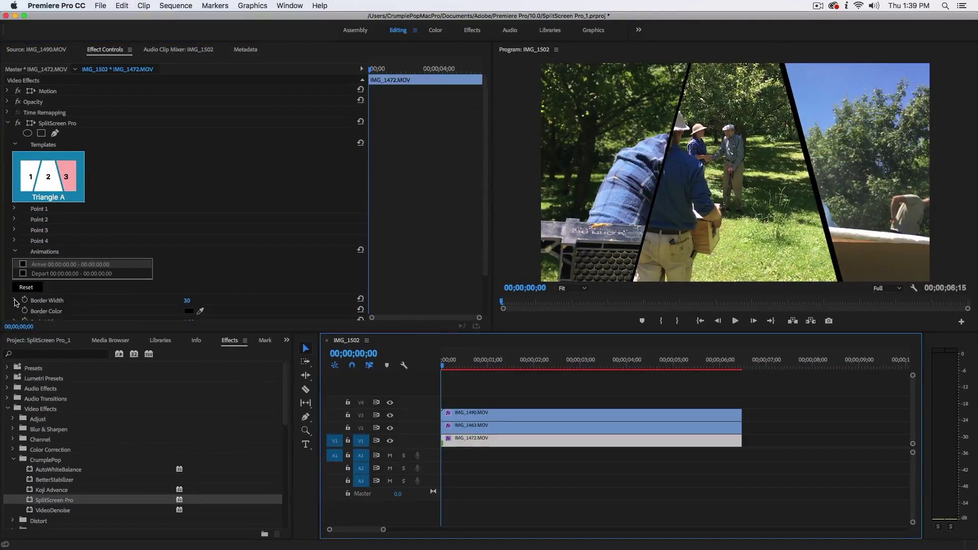
{"action": "left_click", "coordinate": [48, 311]}
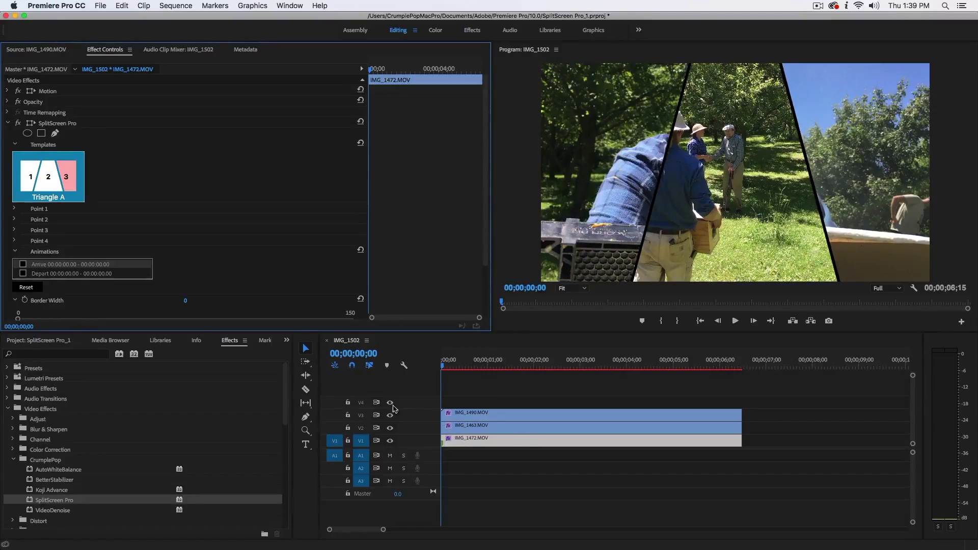
Set IMG_1463's Border Width to 10
{"action": "left_click", "coordinate": [512, 427]}
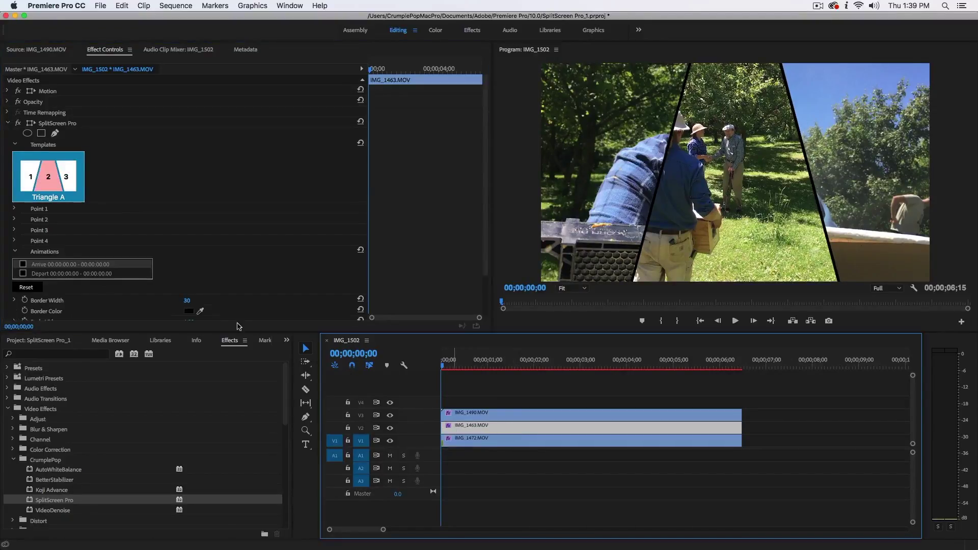
{"action": "left_click", "coordinate": [186, 302]}
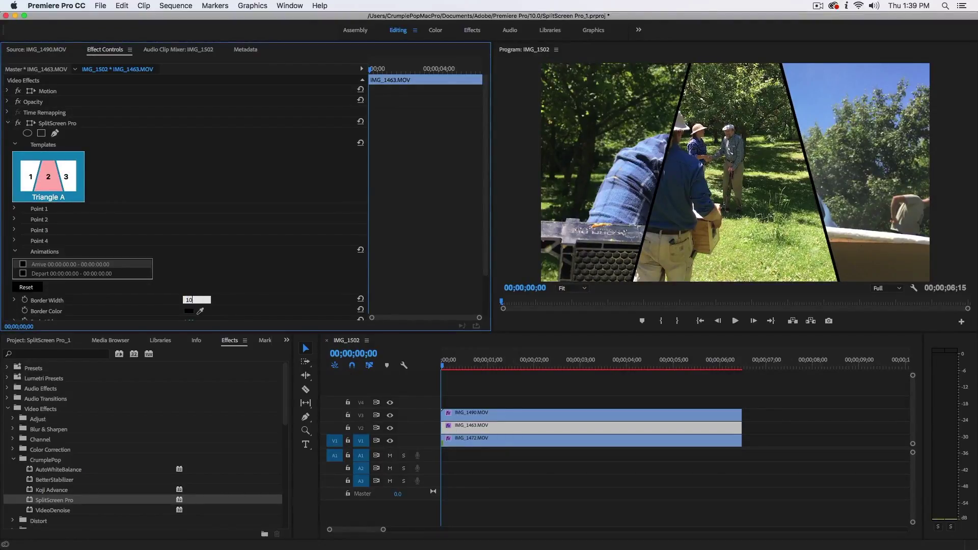
{"action": "key", "text": "Return"}
{"action": "left_click", "coordinate": [494, 415]}
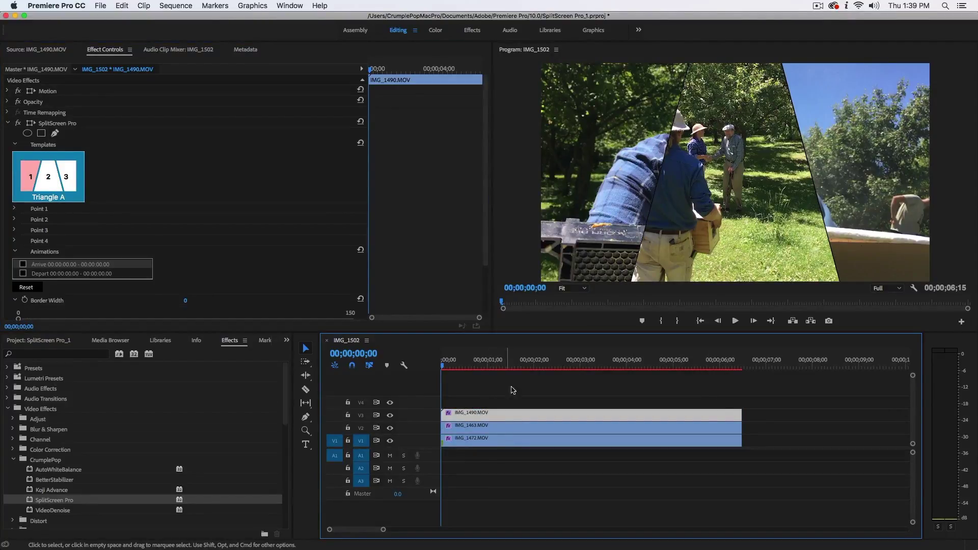
Drag IMG_1490's centre handle to reframe the woman in the hat within the left block
{"action": "left_click", "coordinate": [474, 365]}
{"action": "key", "text": "Home"}
{"action": "left_click", "coordinate": [103, 127]}
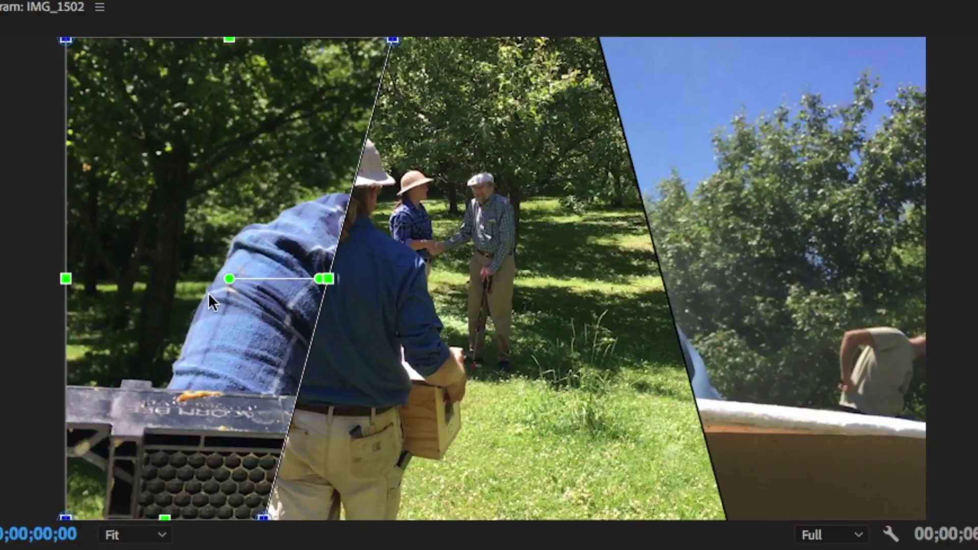
{"action": "left_click_drag", "start_coordinate": [230, 278], "coordinate": [56, 298]}
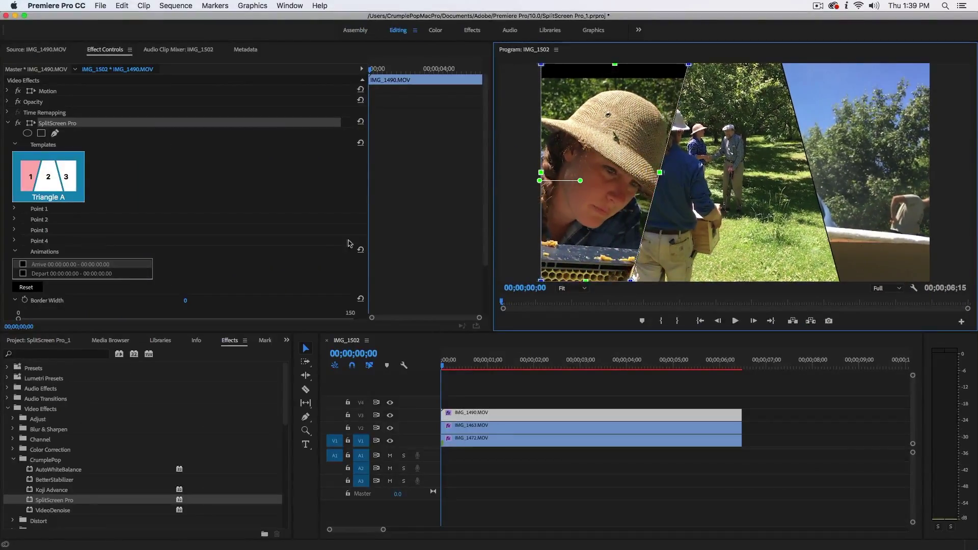
Reset IMG_1490's Shift Video Y to 0.00
{"action": "scroll", "coordinate": [76, 267], "scroll_direction": "down", "scroll_amount": 4}
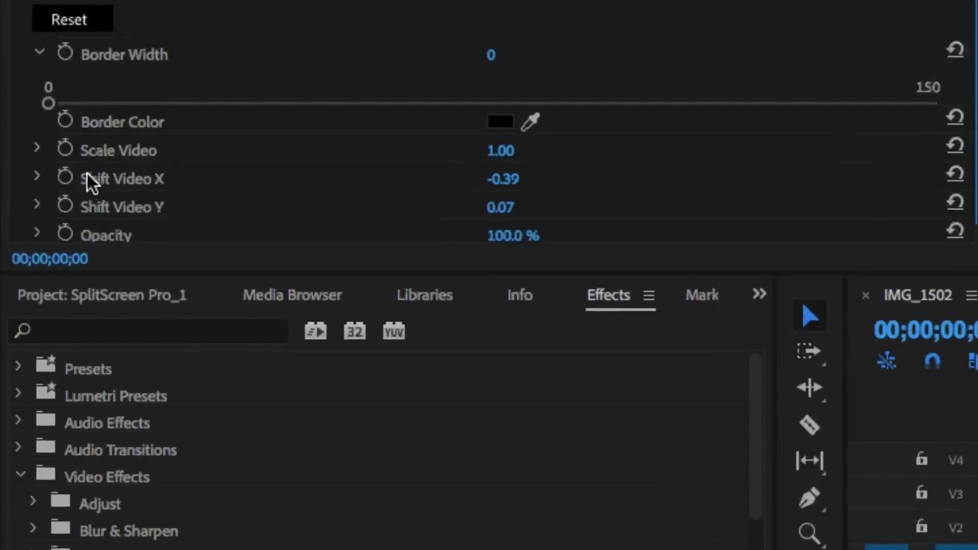
{"action": "scroll", "coordinate": [89, 181], "scroll_direction": "down", "scroll_amount": 1}
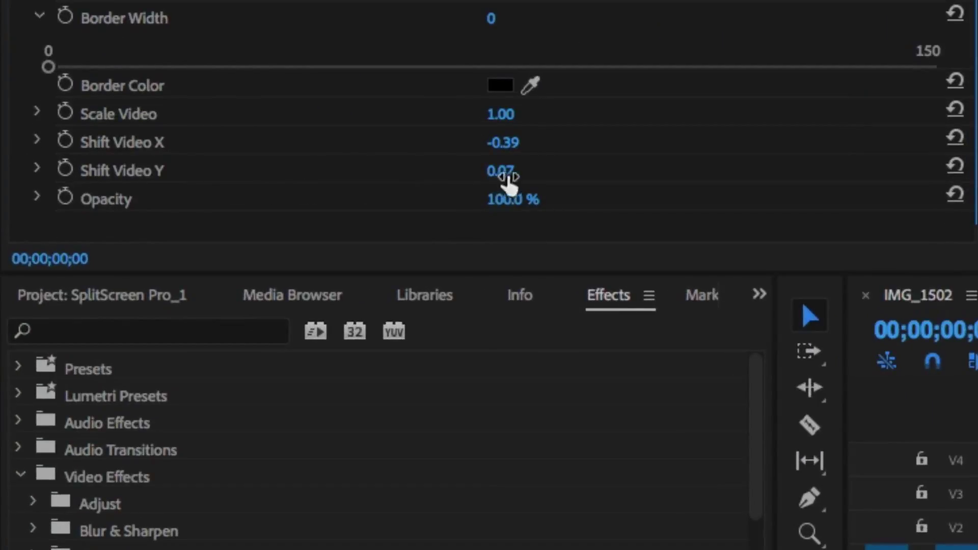
{"action": "left_click", "coordinate": [36, 170]}
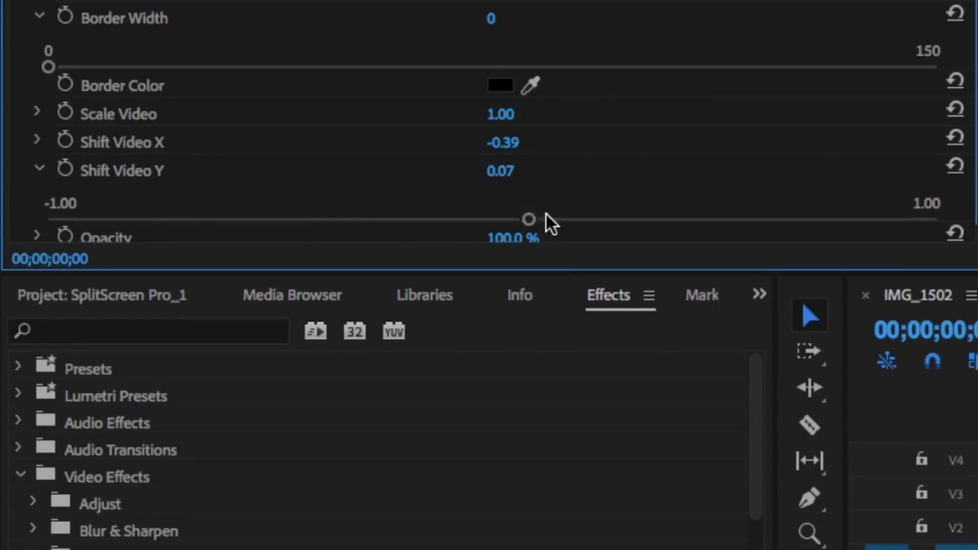
{"action": "left_click_drag", "start_coordinate": [527, 220], "coordinate": [563, 226]}
{"action": "left_click_drag", "start_coordinate": [400, 267], "coordinate": [350, 271]}
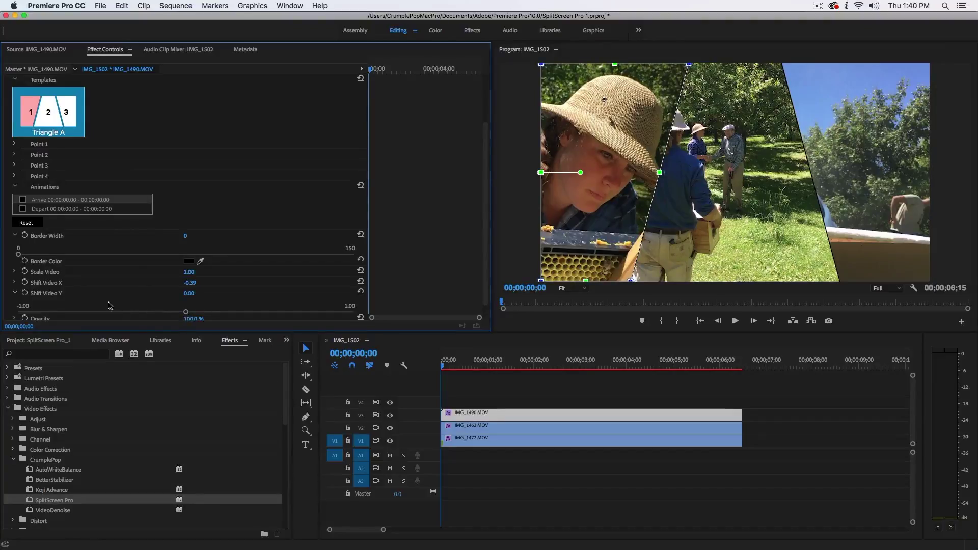
Raise IMG_1490's Scale Video to 1.02
{"action": "left_click", "coordinate": [14, 272]}
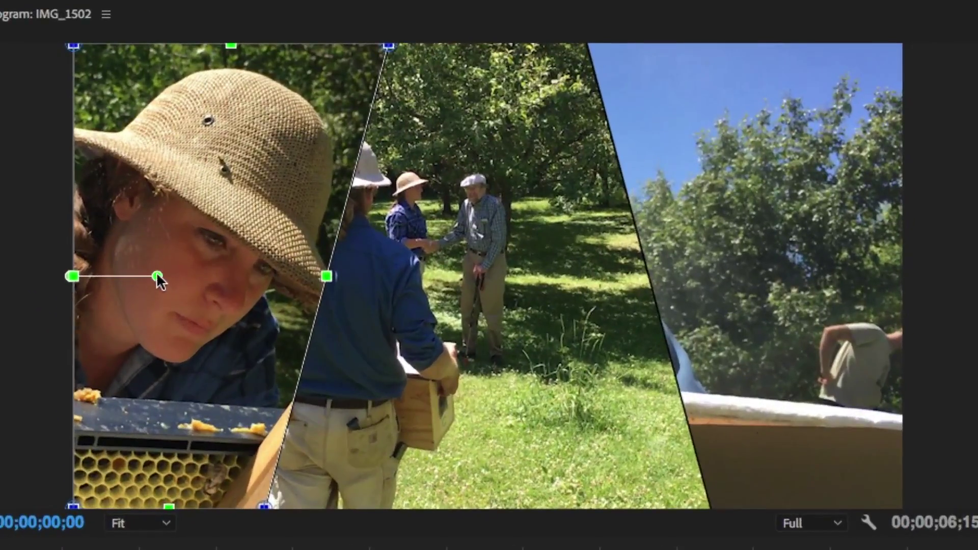
{"action": "left_click_drag", "start_coordinate": [158, 277], "coordinate": [164, 276]}
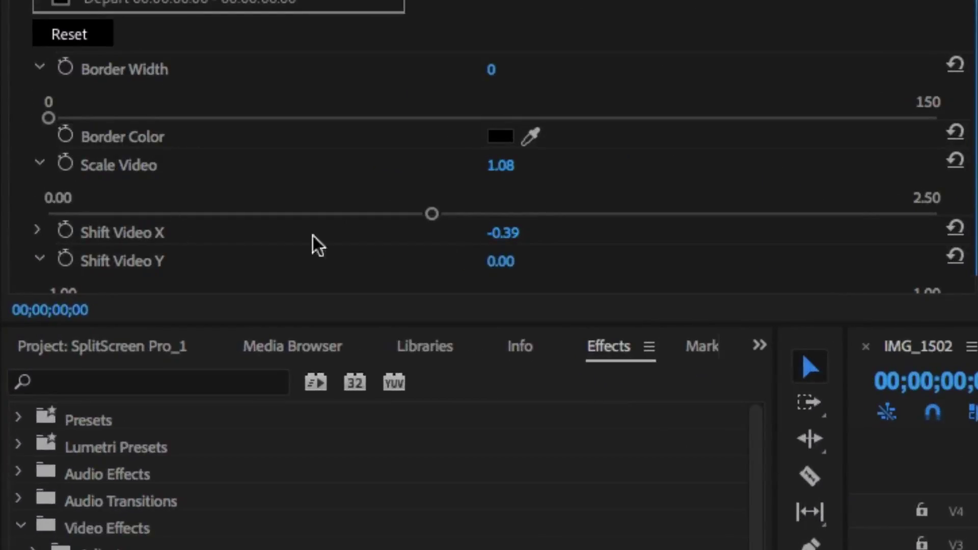
{"action": "left_click_drag", "start_coordinate": [432, 215], "coordinate": [408, 217]}
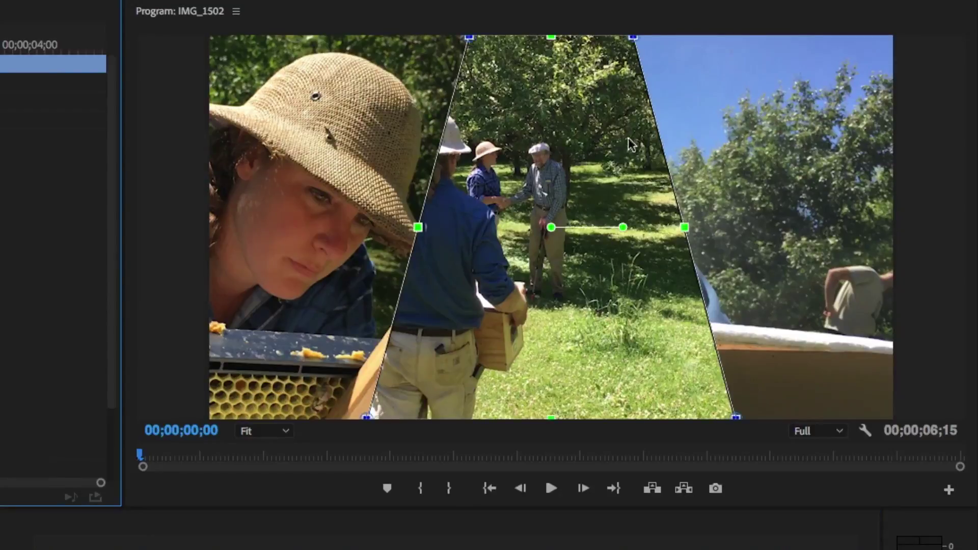
Shift the middle clip's image right and set the Program monitor zoom to 25%
{"action": "left_click_drag", "start_coordinate": [584, 233], "coordinate": [610, 232]}
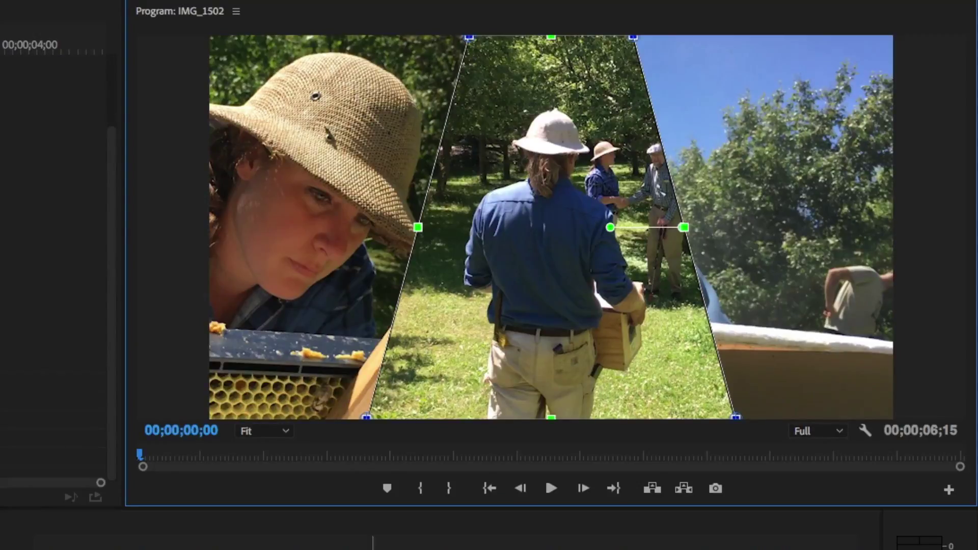
{"action": "left_click", "coordinate": [273, 432]}
{"action": "left_click", "coordinate": [270, 491]}
Reframe IMG_1472 in the right block onto the veiled beekeeper and slightly rescale it
{"action": "left_click", "coordinate": [51, 82]}
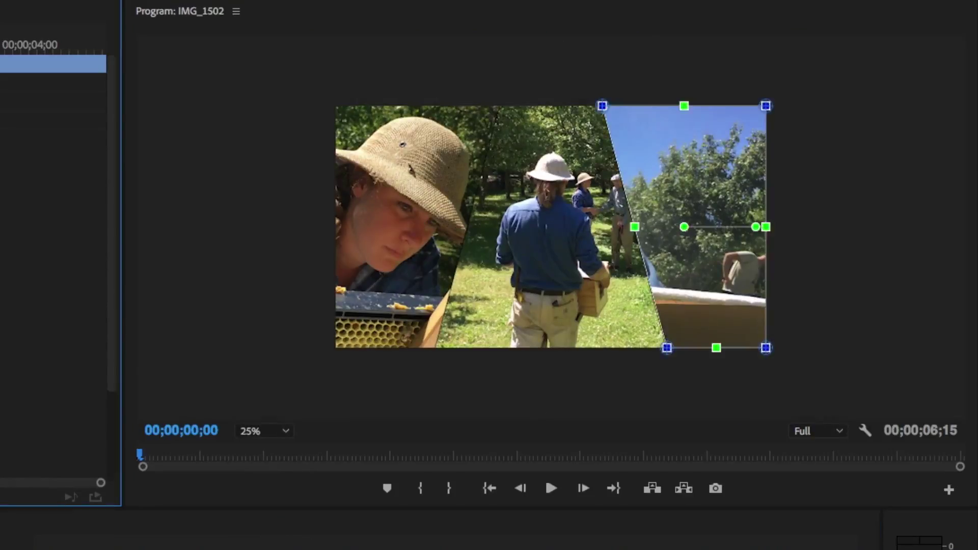
{"action": "left_click_drag", "start_coordinate": [758, 232], "coordinate": [789, 234]}
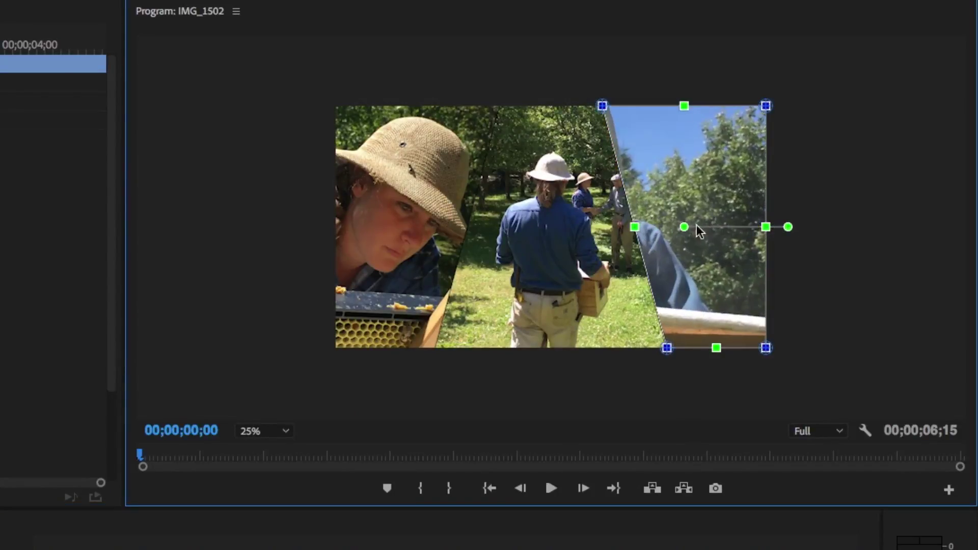
{"action": "left_click_drag", "start_coordinate": [690, 231], "coordinate": [739, 244]}
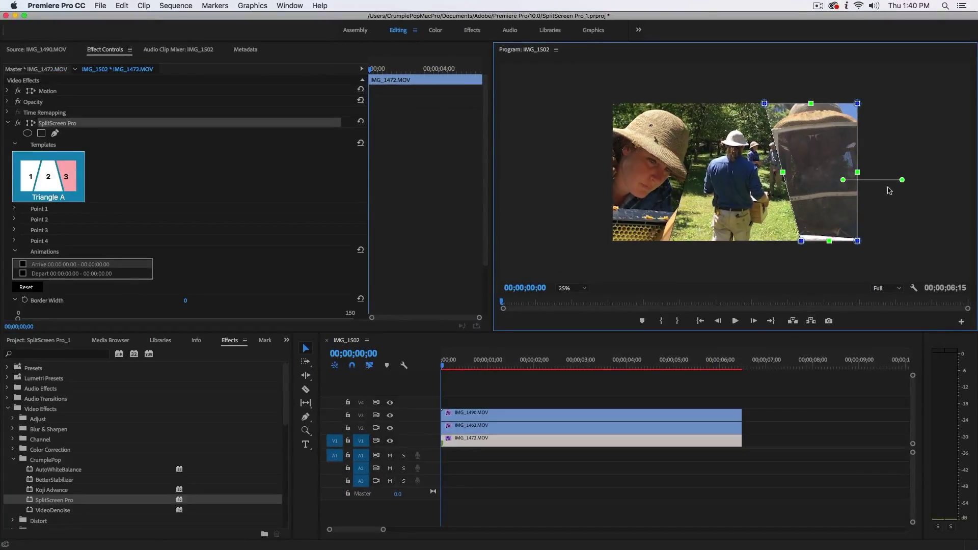
{"action": "left_click_drag", "start_coordinate": [902, 180], "coordinate": [899, 181]}
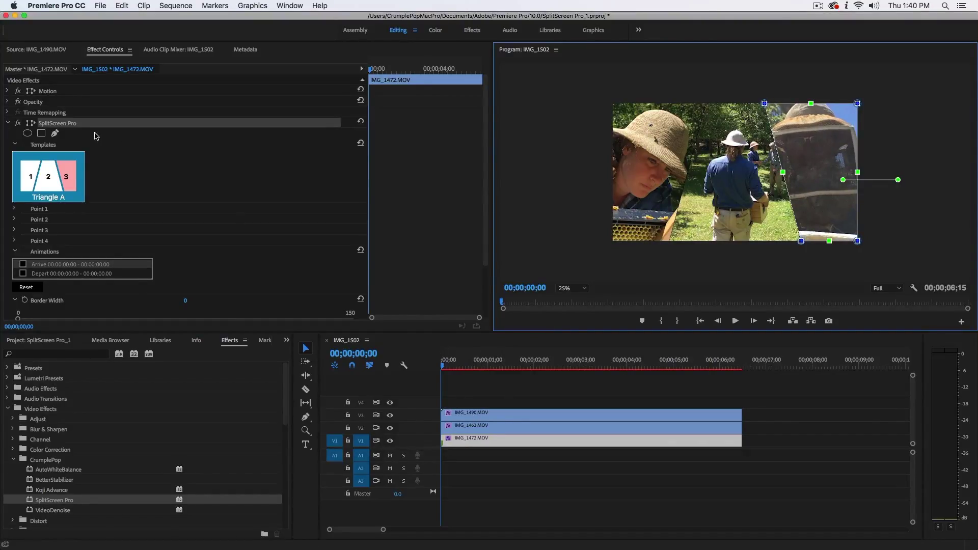
Enable SplitScreen Pro's Arrive animation for IMG_1490.MOV on V3
{"action": "left_click", "coordinate": [482, 411]}
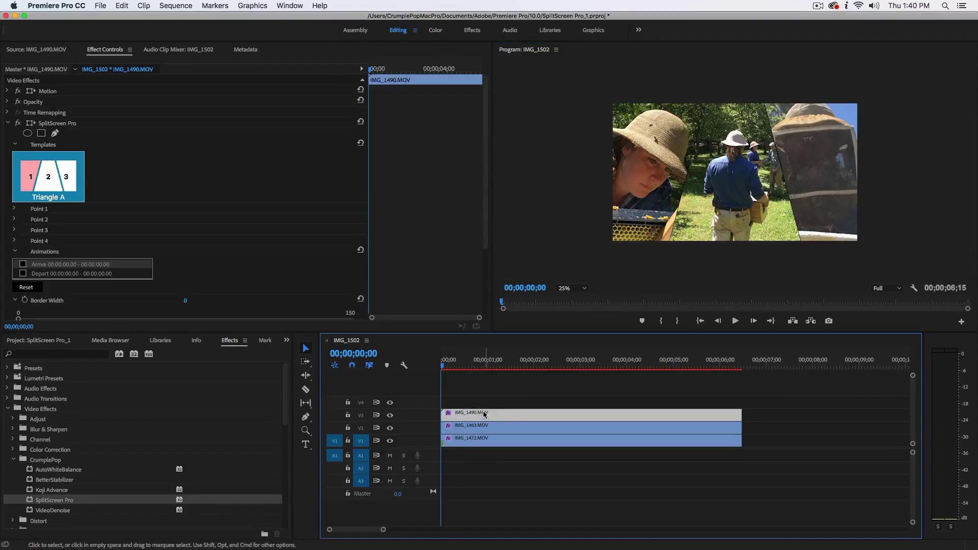
{"action": "left_click_drag", "start_coordinate": [464, 368], "coordinate": [441, 367]}
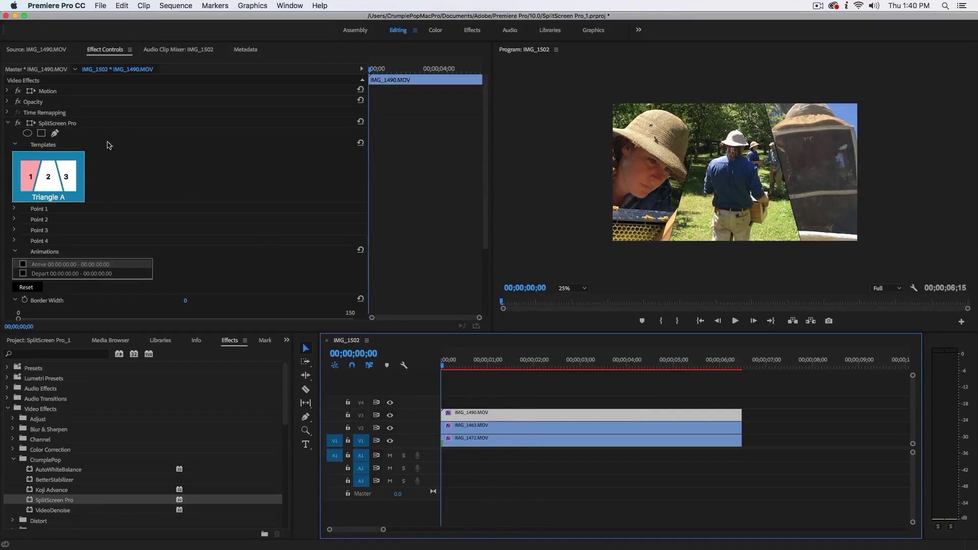
{"action": "left_click", "coordinate": [95, 124]}
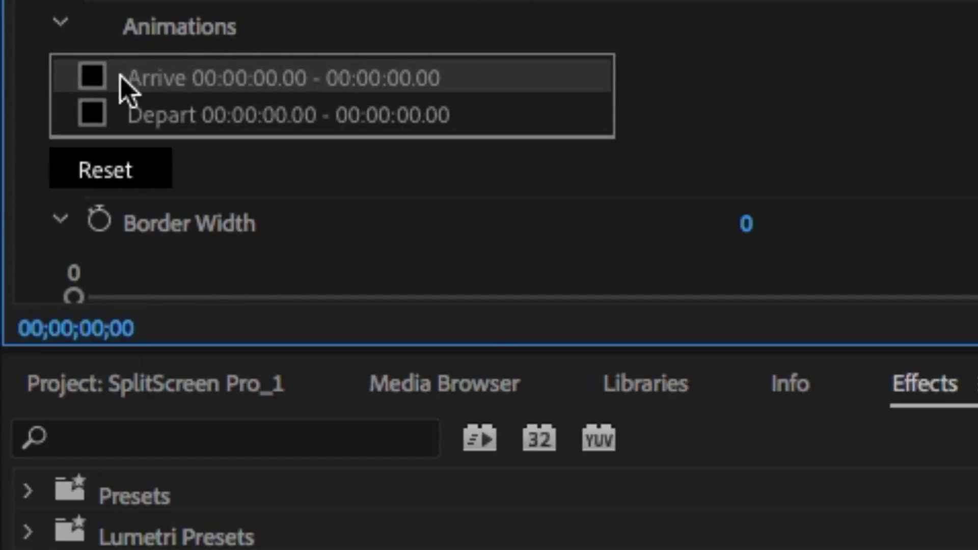
{"action": "left_click", "coordinate": [94, 81]}
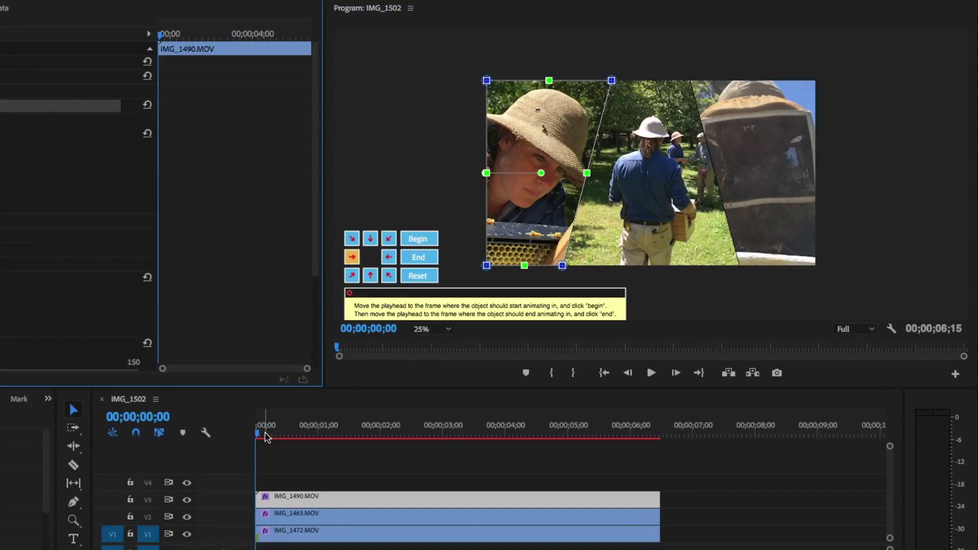
Animate the left block arriving from the top-left between 00;00;00;00 and 00;00;01;00
{"action": "mouse_move", "coordinate": [265, 437]}
{"action": "left_mouse_down"}
{"action": "mouse_move", "coordinate": [284, 437]}
{"action": "mouse_move", "coordinate": [246, 439]}
{"action": "left_mouse_up"}
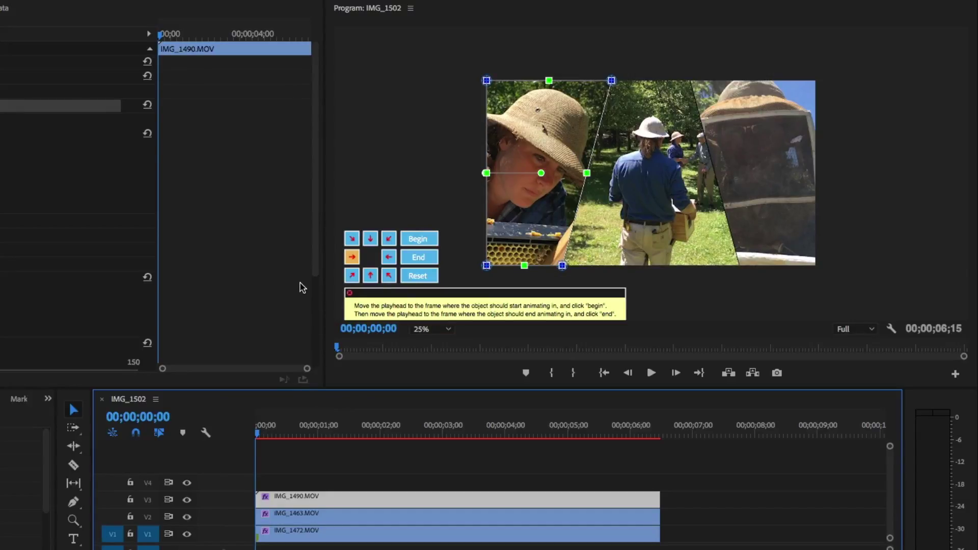
{"action": "left_click", "coordinate": [353, 240]}
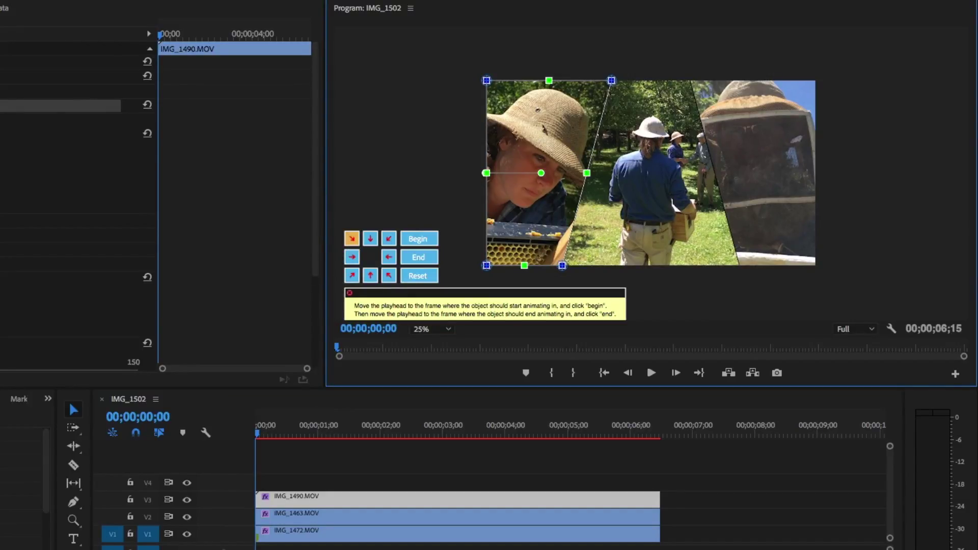
{"action": "left_click", "coordinate": [432, 238]}
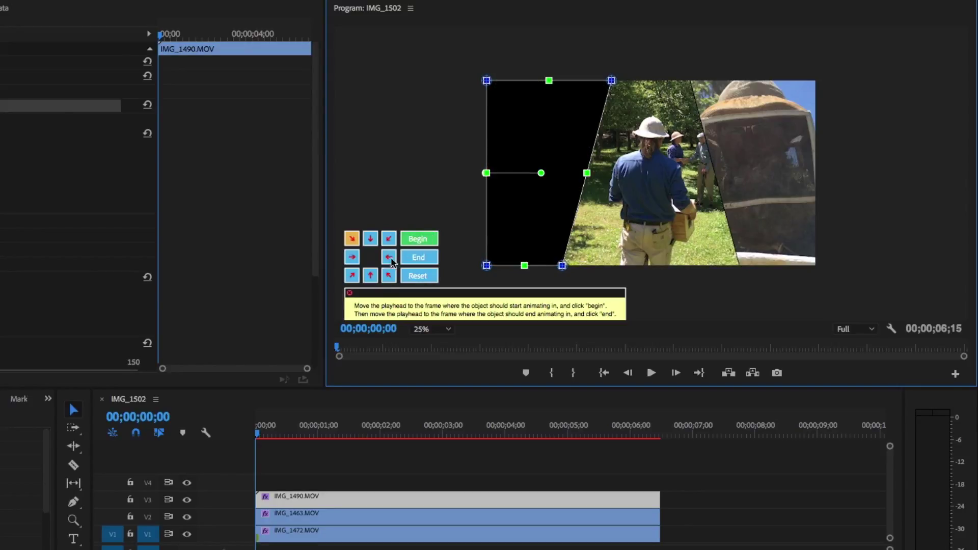
{"action": "left_click_drag", "start_coordinate": [258, 433], "coordinate": [319, 432]}
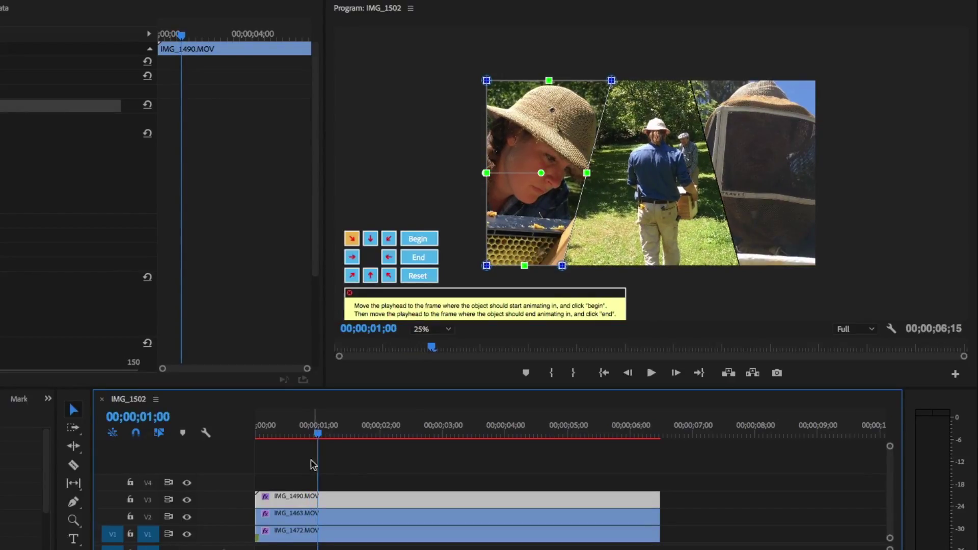
{"action": "left_click", "coordinate": [422, 259]}
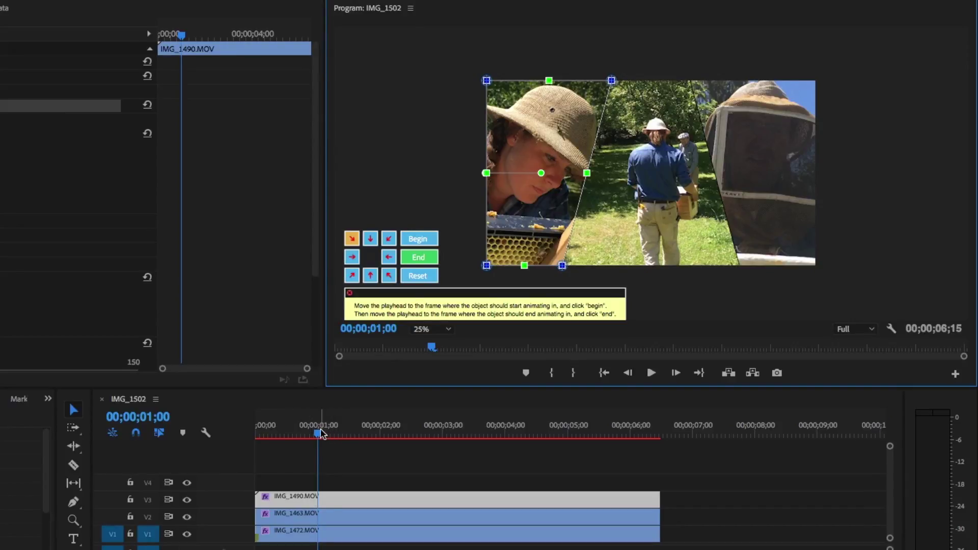
{"action": "left_click_drag", "start_coordinate": [306, 436], "coordinate": [328, 435]}
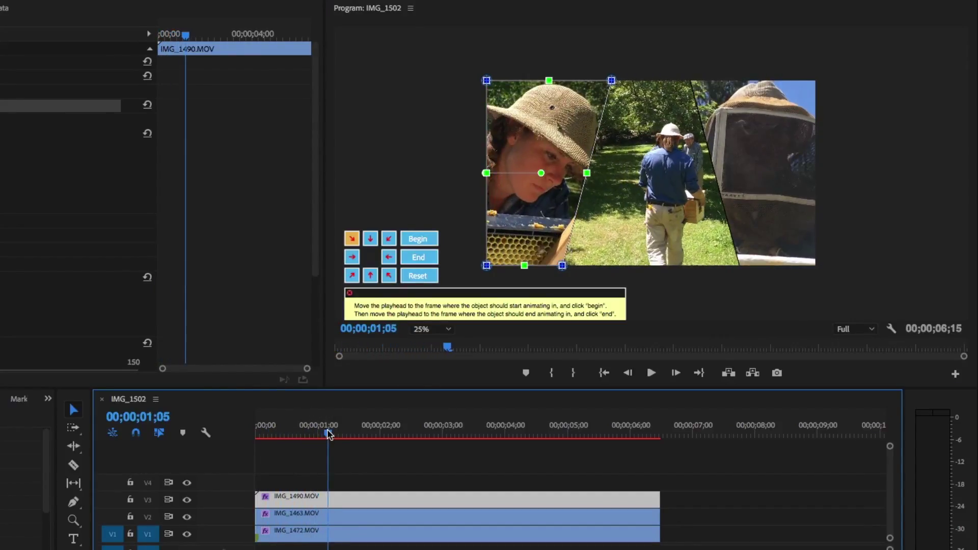